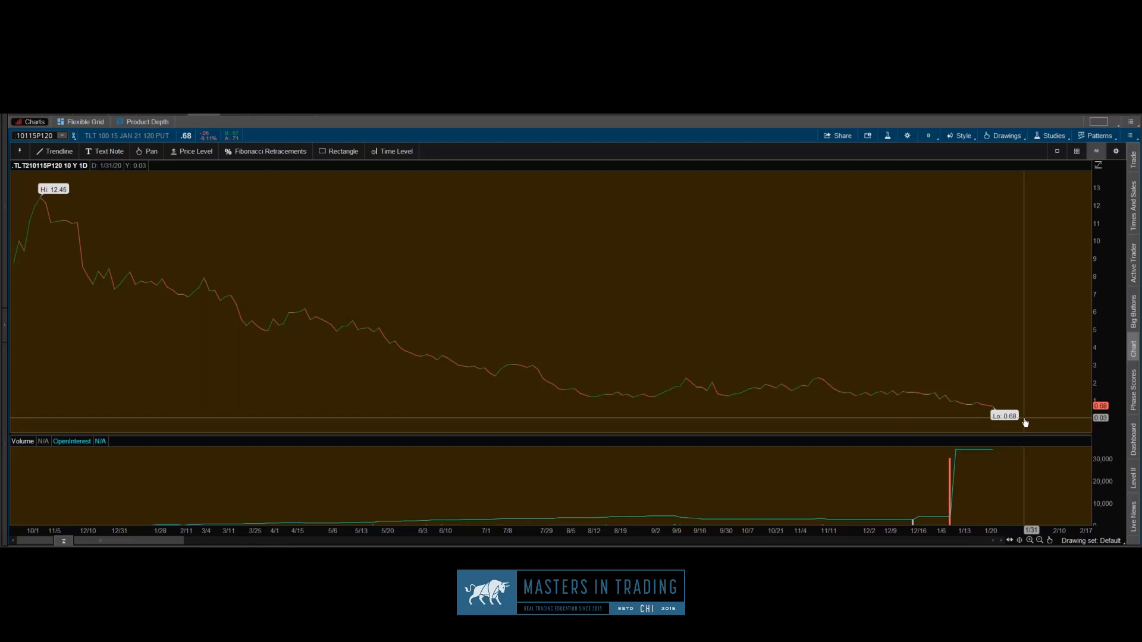
Turn on Show study for the Comparison (LINE, -/ZB) study and apply it to the TLT put chart
double_click(879, 394)
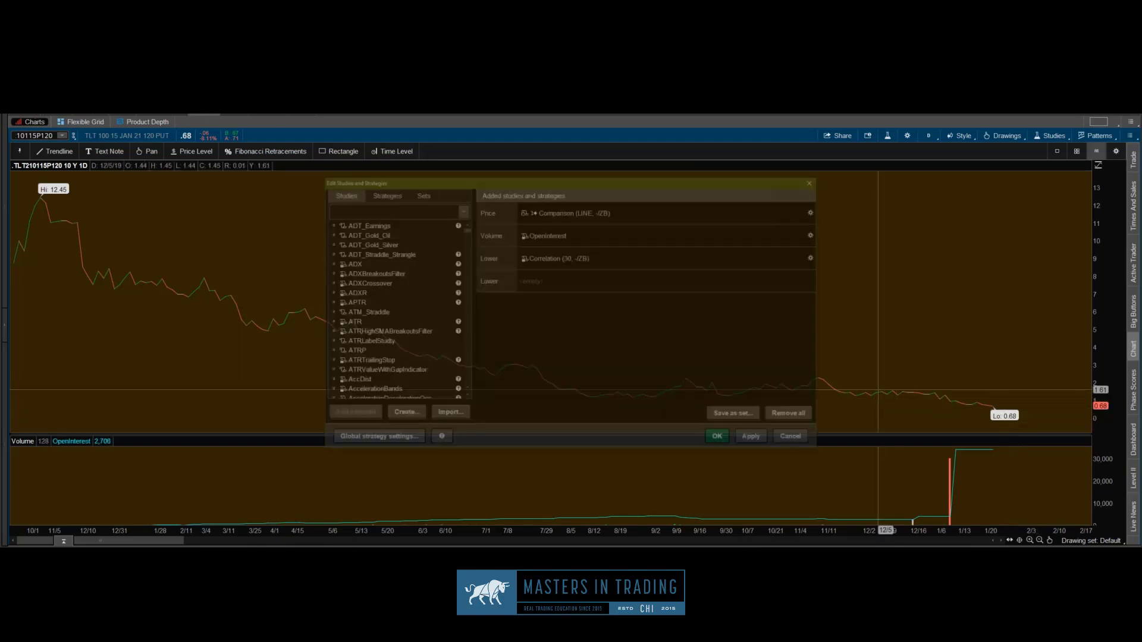
click(817, 212)
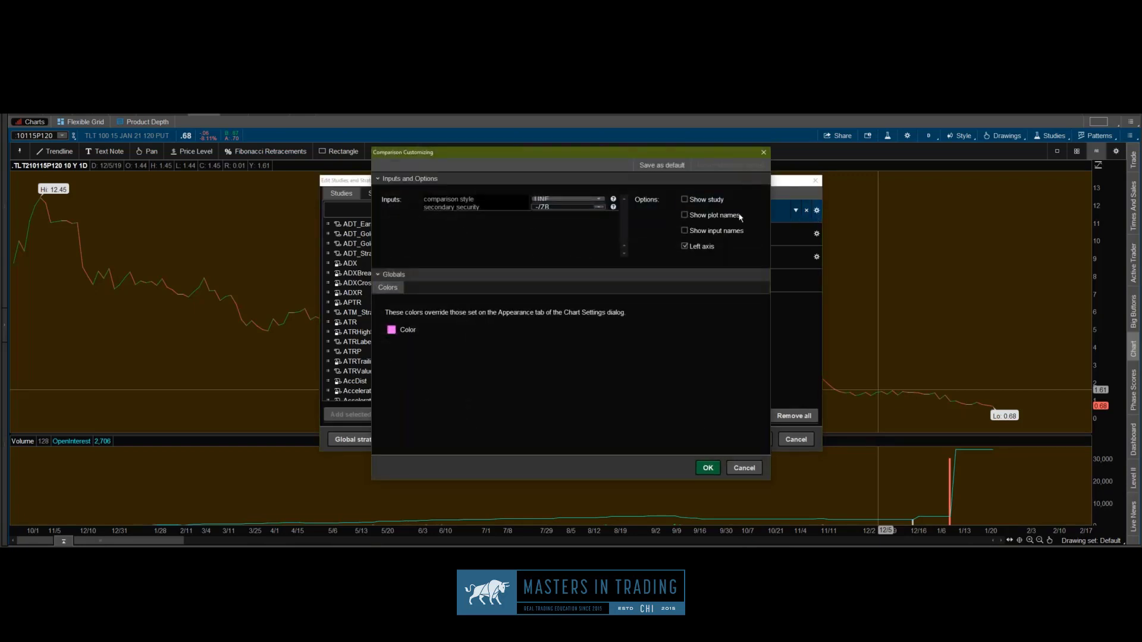
click(718, 202)
click(547, 207)
click(708, 470)
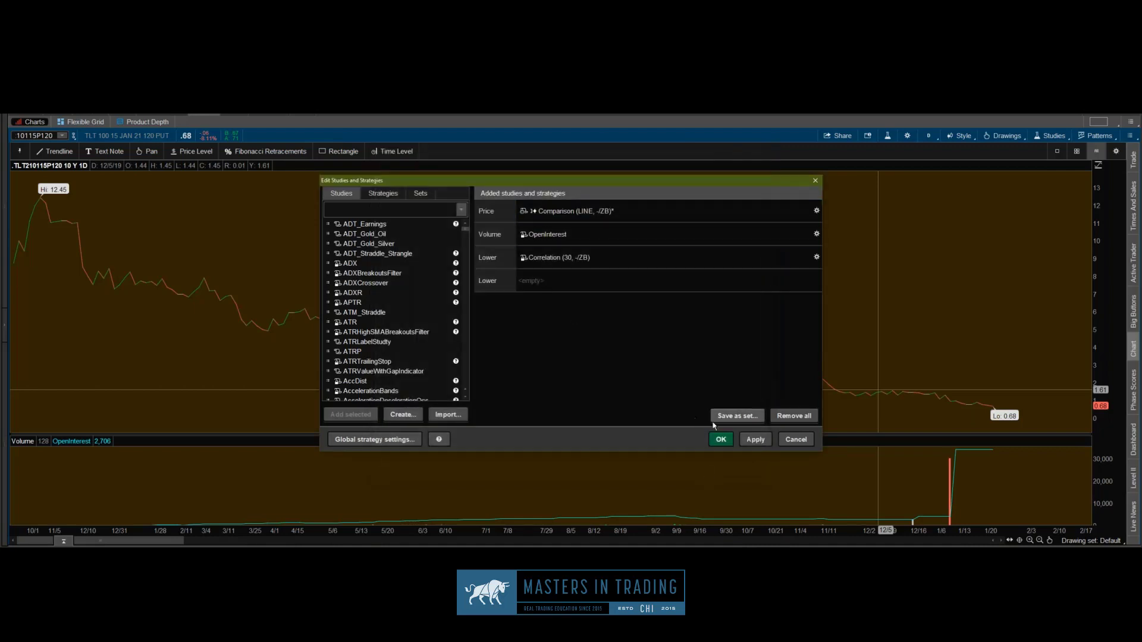
click(753, 440)
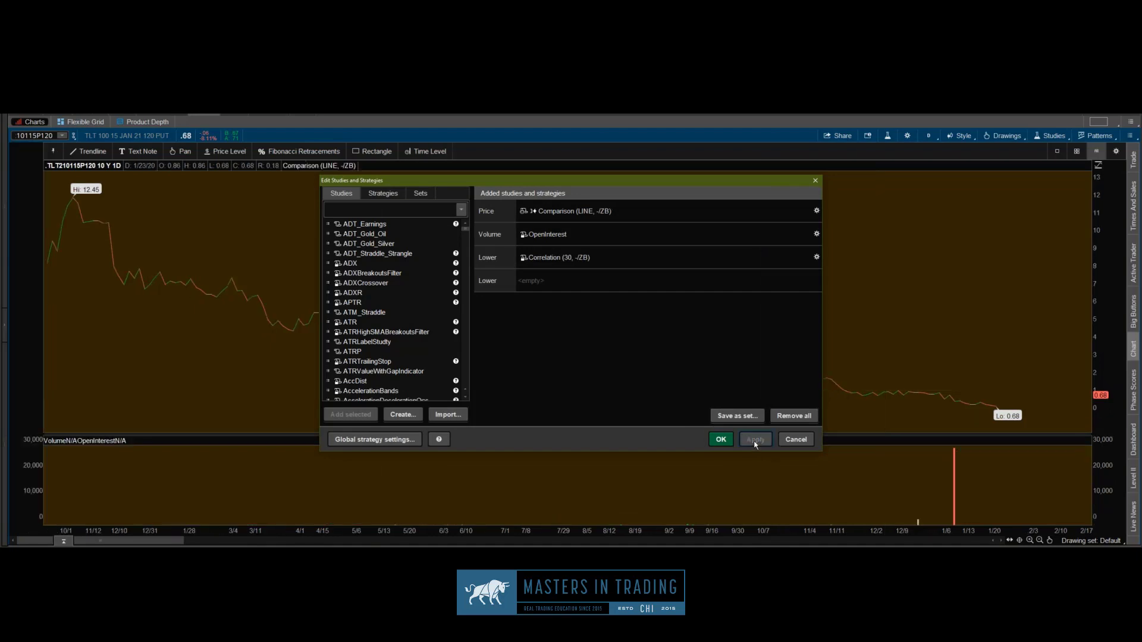
Close the studies editor to view the inverse /ZB comparison line over the put chart
click(721, 443)
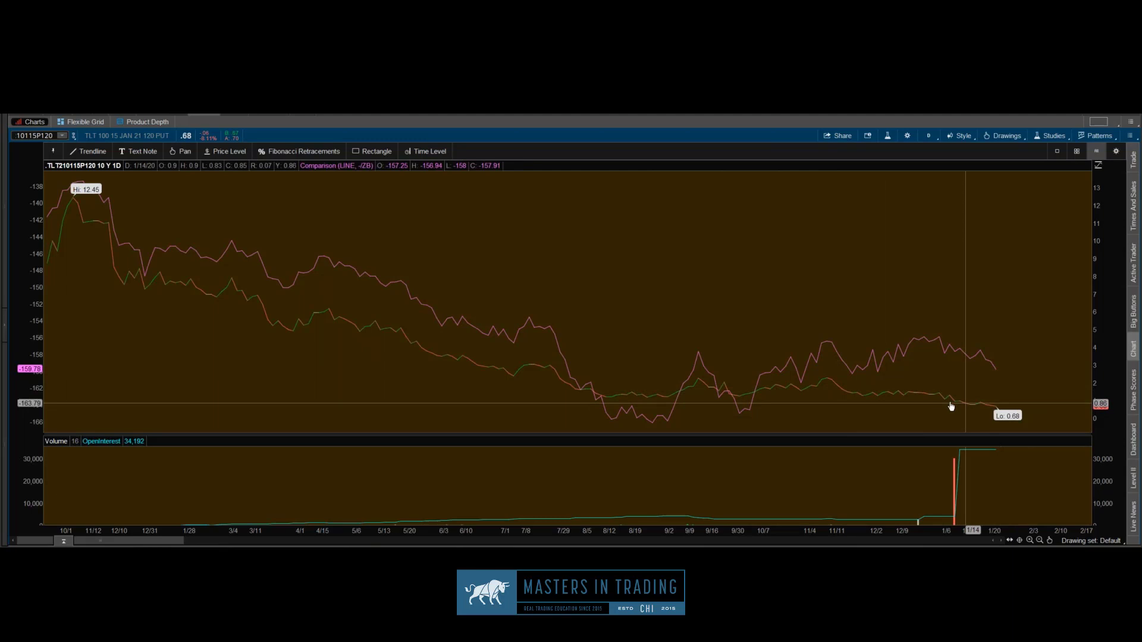
Set the Correlation study length to 30 against -/ZB and apply it as a lower pane
double_click(790, 436)
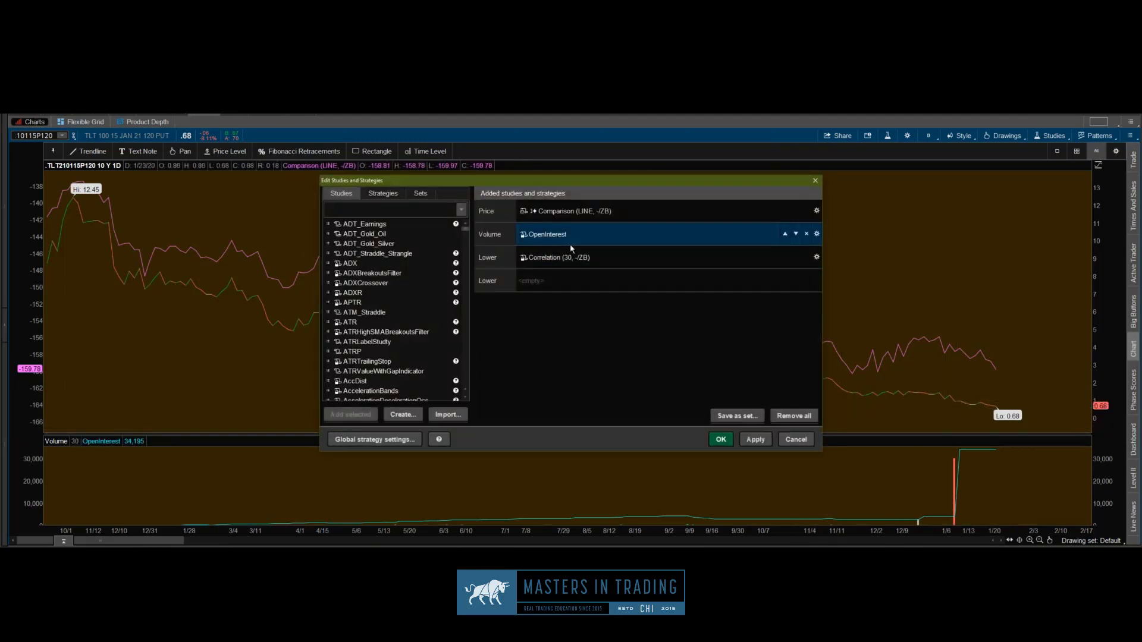
click(816, 257)
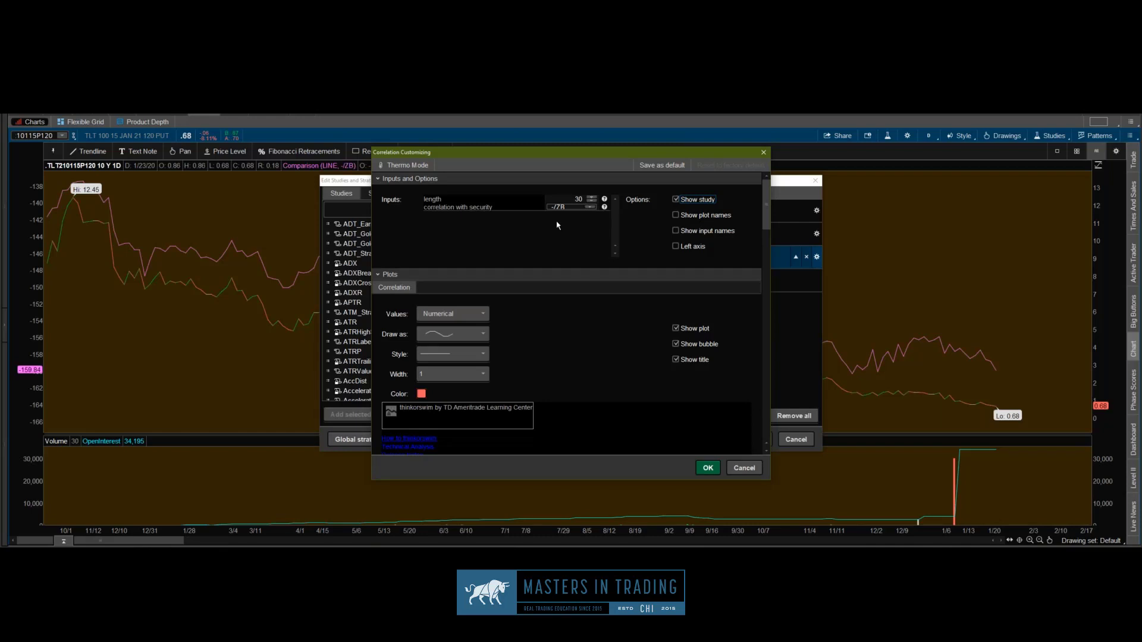
click(570, 199)
drag(573, 199, 589, 200)
click(589, 199)
click(569, 197)
click(708, 467)
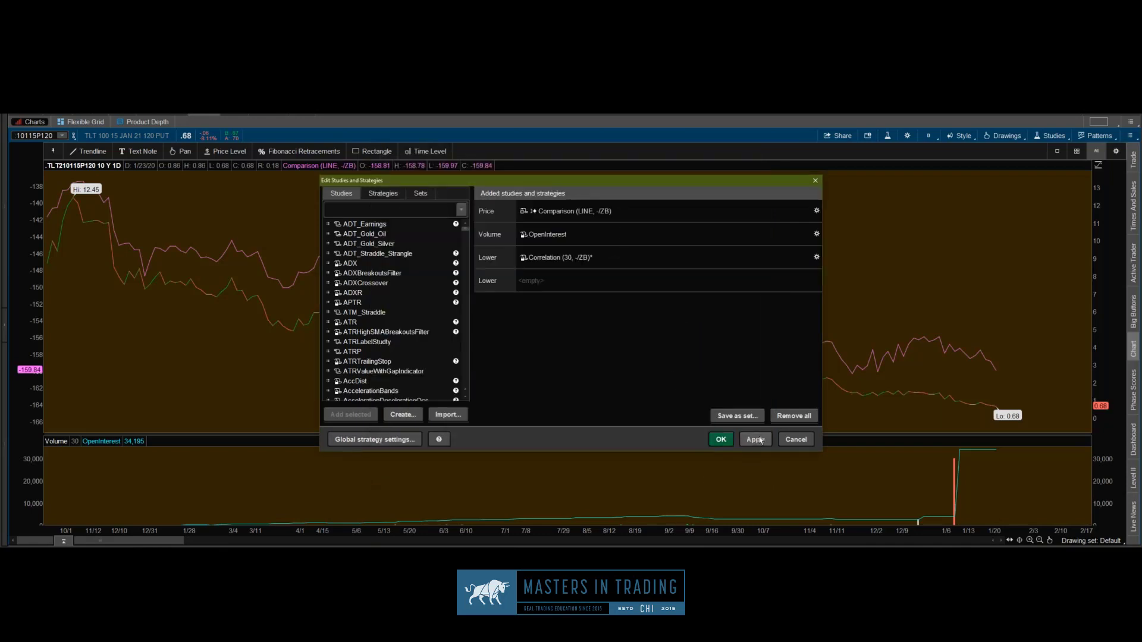
click(757, 440)
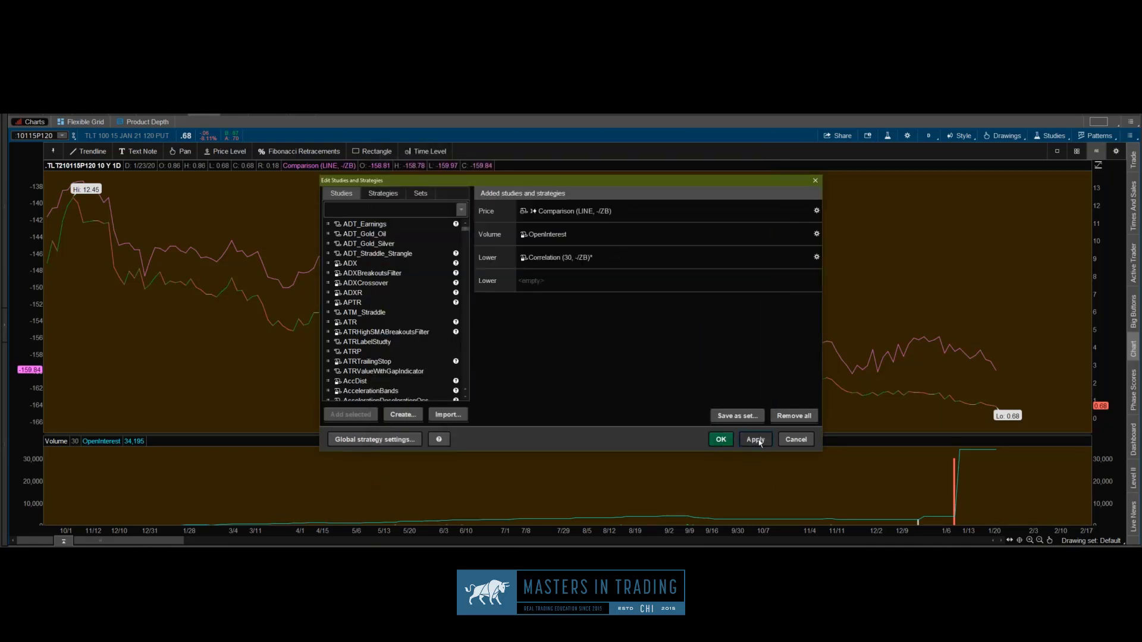
Close the studies editor to show the comparison line, open interest and correlation panes
click(720, 440)
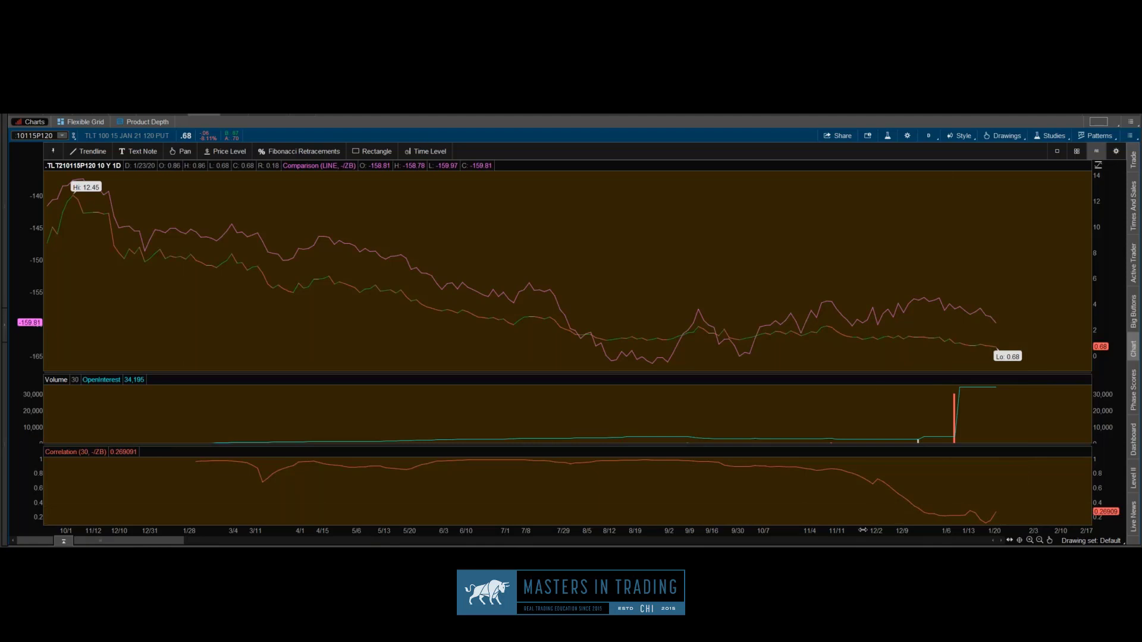
Compress the chart's time axis so the dates extend through 3/2
drag(862, 530, 817, 531)
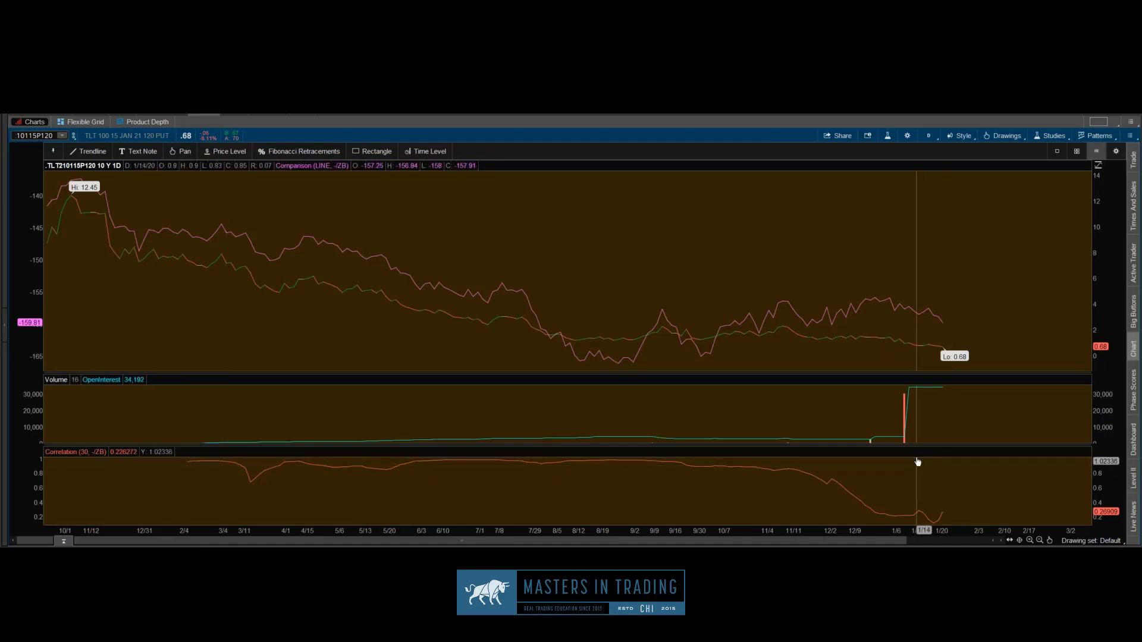
Edit the chart's option symbol to a 125 strike and expiry year 20
click(62, 136)
click(56, 136)
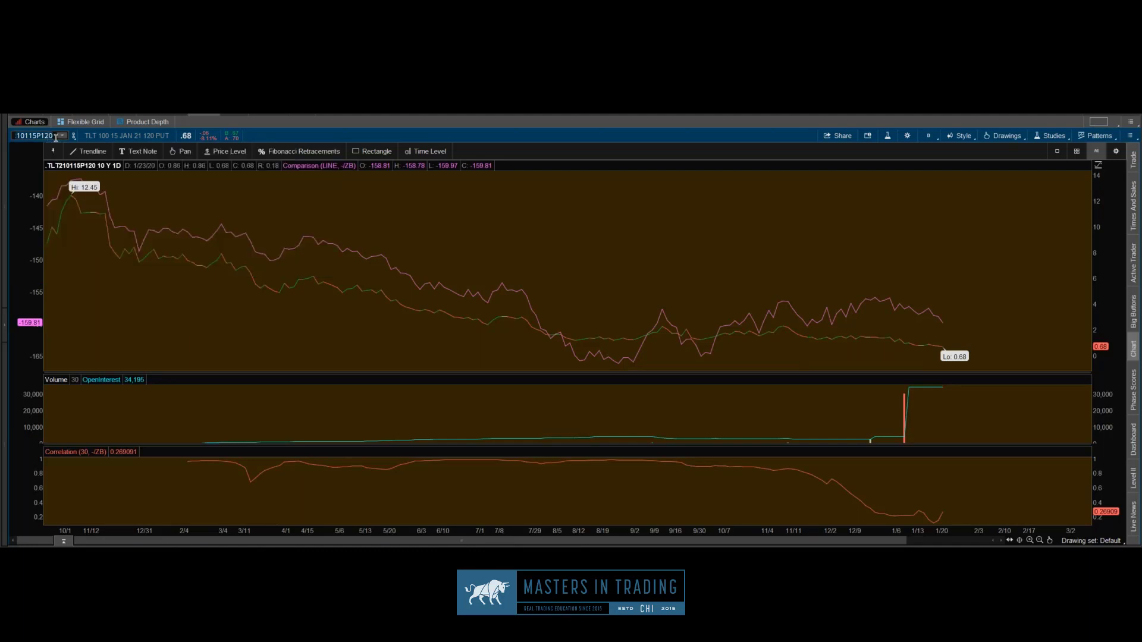
click(56, 136)
key(BackSpace)
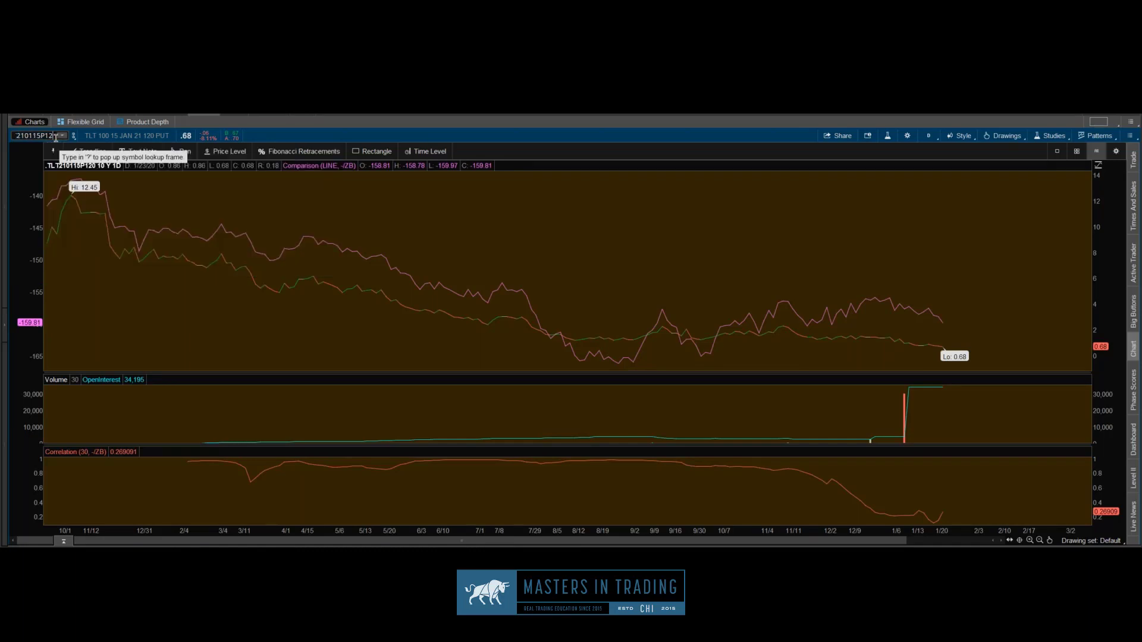
text(5)
key(Left)
key(Left)
key(Left)
key(Left)
key(Left)
key(Left)
key(Left)
key(Left)
key(Left)
key(Left)
key(Left)
key(Right)
key(Delete)
text(0)
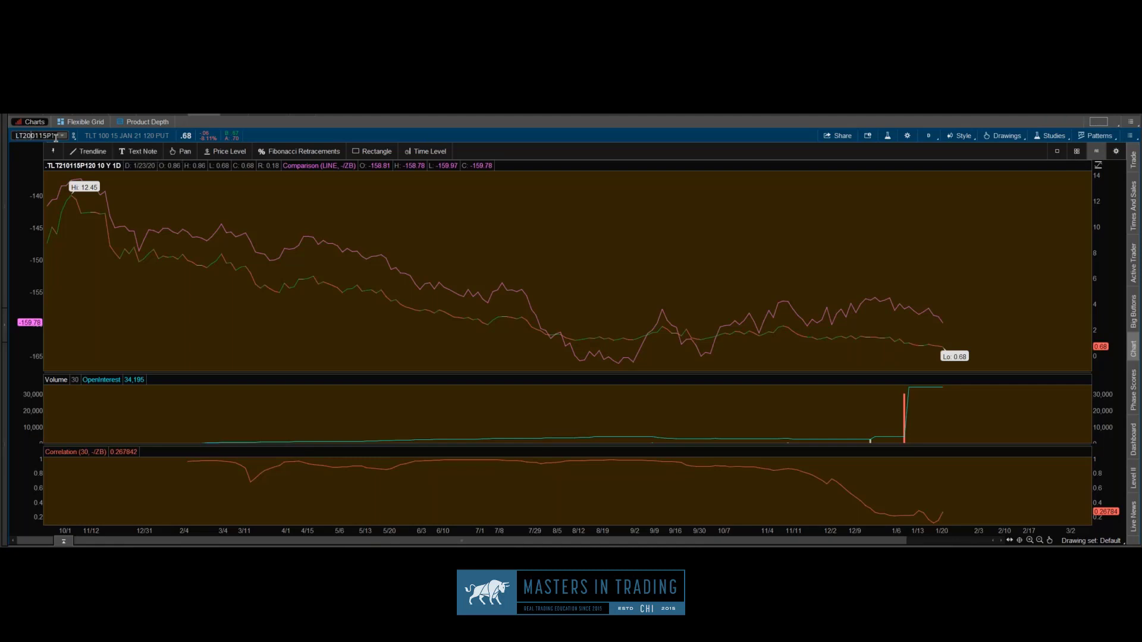